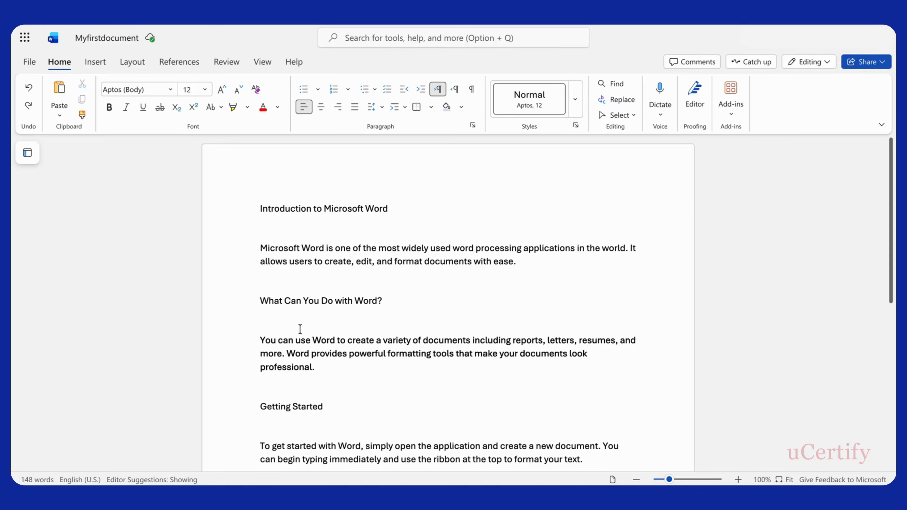
- Apply the Heading 1 style to the opening line "Introduction to Microsoft Word"
{"action": "scroll", "coordinate": [379, 311], "scroll_direction": "down", "scroll_amount": 4}
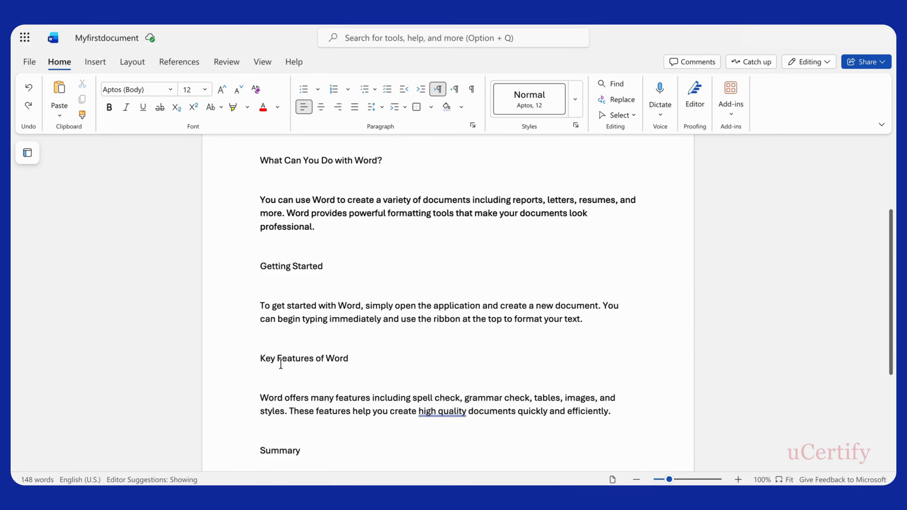
{"action": "scroll", "coordinate": [280, 454], "scroll_direction": "down", "scroll_amount": 4}
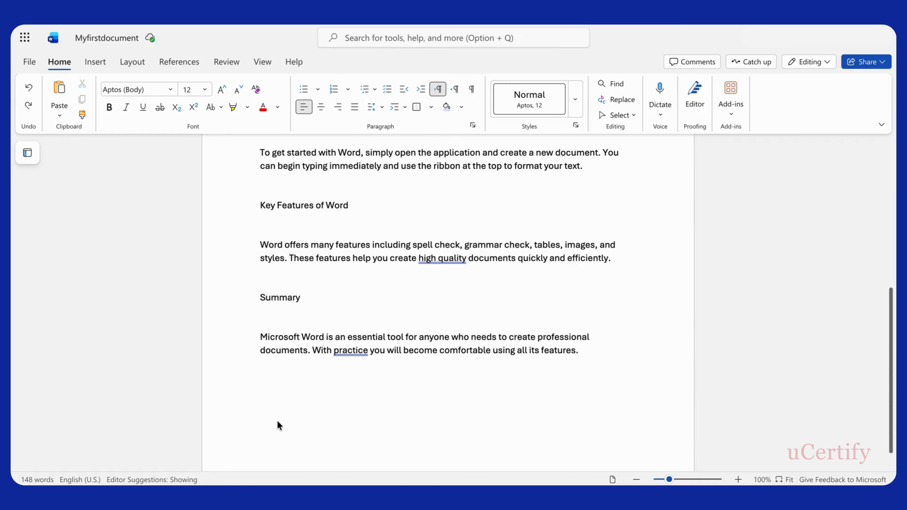
{"action": "scroll", "coordinate": [420, 315], "scroll_direction": "up", "scroll_amount": 8}
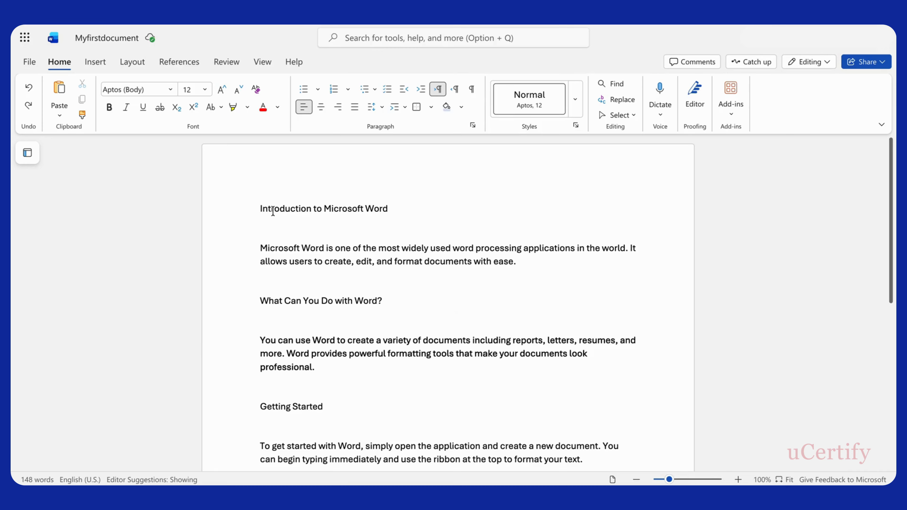
{"action": "left_click_drag", "start_coordinate": [259, 207], "coordinate": [388, 209]}
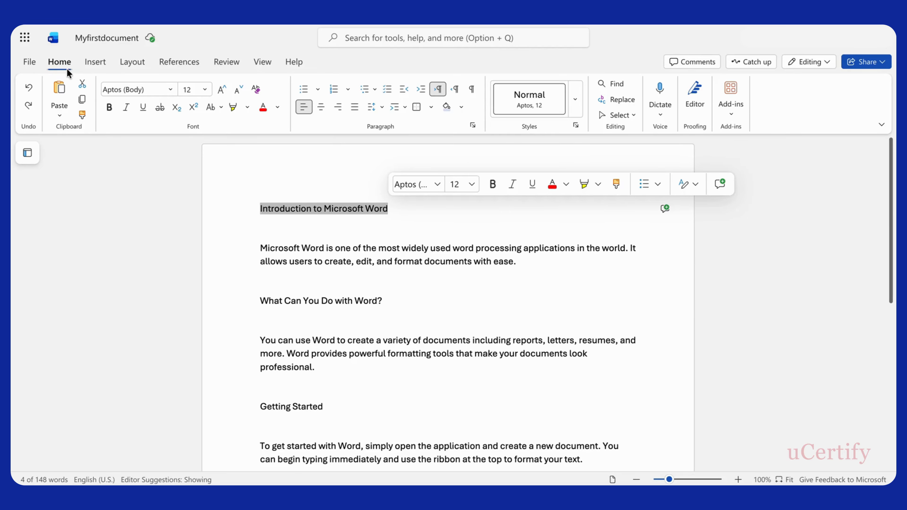
{"action": "left_click", "coordinate": [575, 113]}
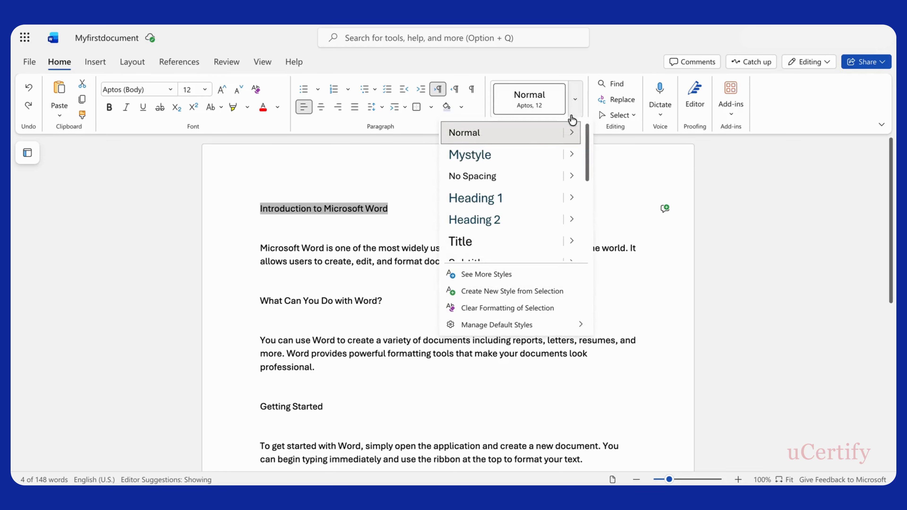
{"action": "left_click", "coordinate": [522, 200]}
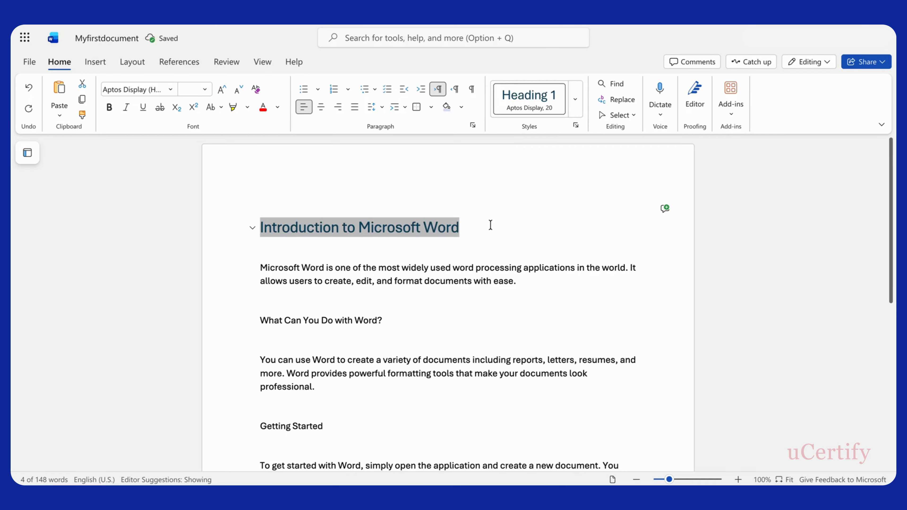
- Apply the Heading 1 style to the line "What Can You Do with Word?"
{"action": "scroll", "coordinate": [491, 225], "scroll_direction": "down", "scroll_amount": 1}
{"action": "scroll", "coordinate": [491, 225], "scroll_direction": "down", "scroll_amount": 2}
{"action": "scroll", "coordinate": [430, 208], "scroll_direction": "up", "scroll_amount": 1}
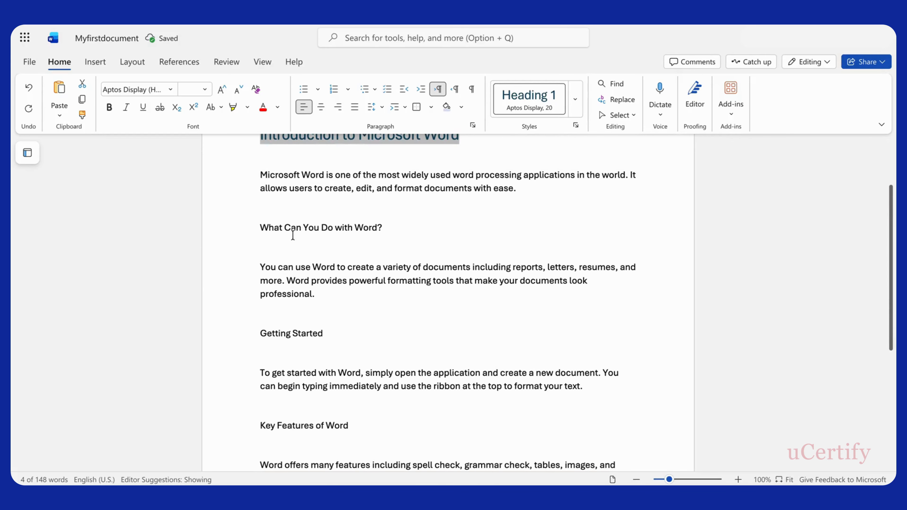
{"action": "left_click_drag", "start_coordinate": [260, 227], "coordinate": [384, 229]}
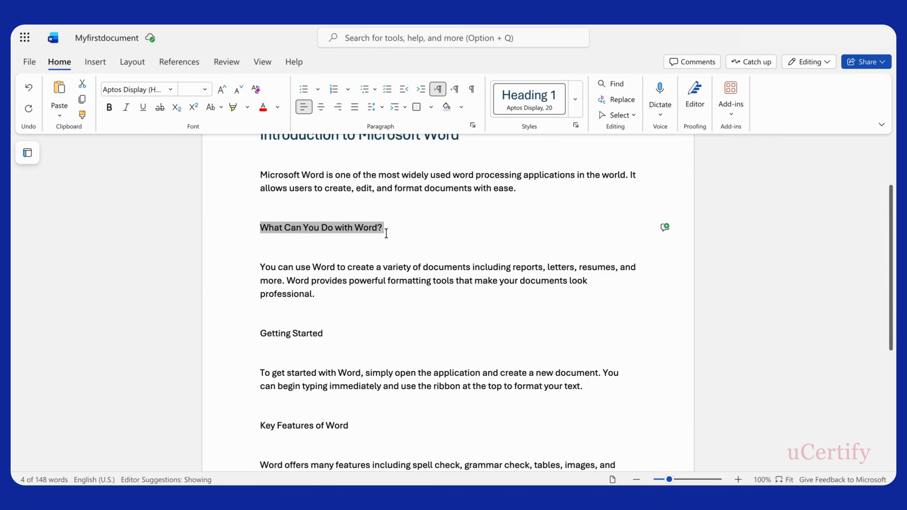
{"action": "left_click", "coordinate": [575, 101]}
{"action": "left_click", "coordinate": [514, 198]}
- Apply the Heading 1 style to the lines "Getting Started" and "Key Features of Word"
{"action": "scroll", "coordinate": [473, 218], "scroll_direction": "down", "scroll_amount": 4}
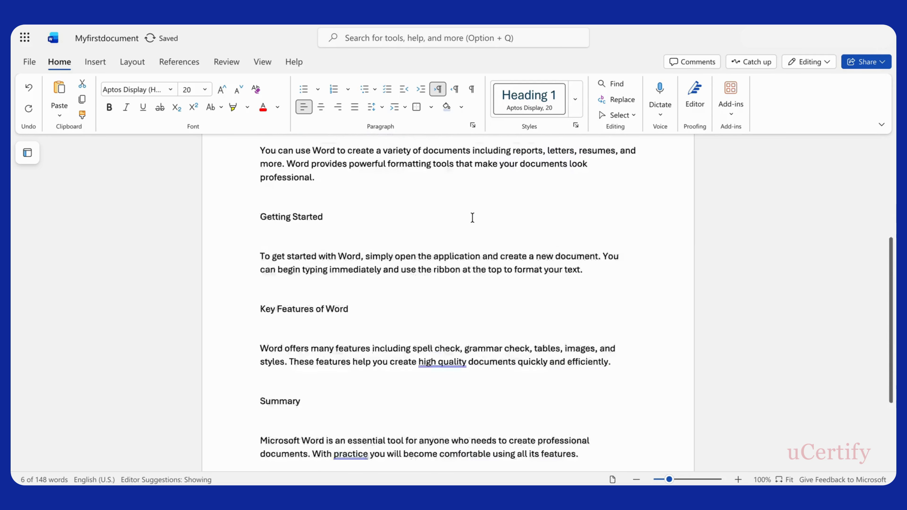
{"action": "left_click_drag", "start_coordinate": [261, 183], "coordinate": [323, 183]}
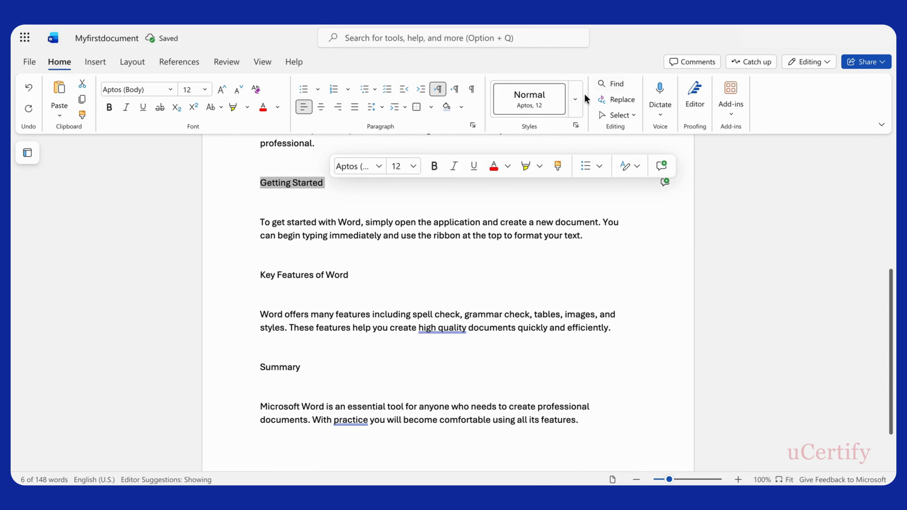
{"action": "left_click", "coordinate": [575, 99]}
{"action": "left_click", "coordinate": [500, 197]}
{"action": "left_click_drag", "start_coordinate": [254, 288], "coordinate": [349, 288]}
{"action": "left_click", "coordinate": [575, 100]}
{"action": "left_click", "coordinate": [507, 198]}
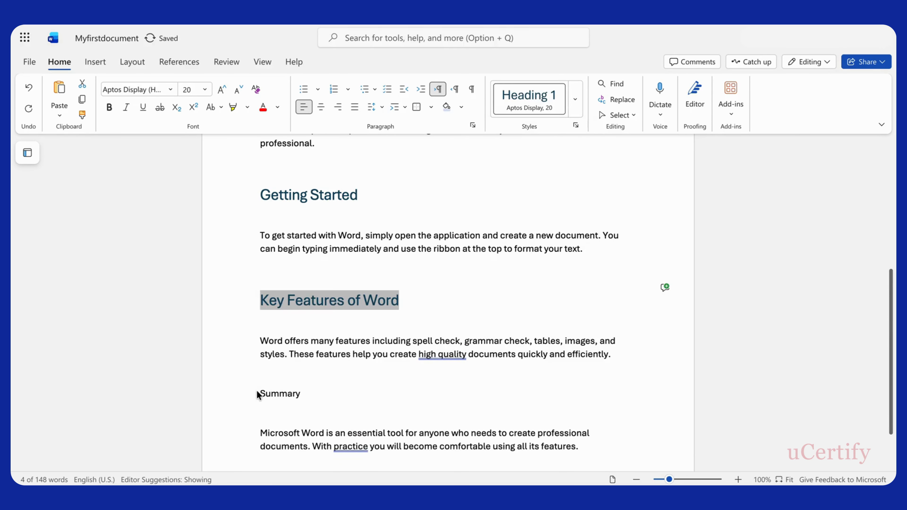
- Apply the Heading 1 style to the "Summary" line and return to the beginning of the document
{"action": "left_click_drag", "start_coordinate": [259, 393], "coordinate": [302, 393]}
{"action": "left_click", "coordinate": [575, 100]}
{"action": "left_click", "coordinate": [507, 197]}
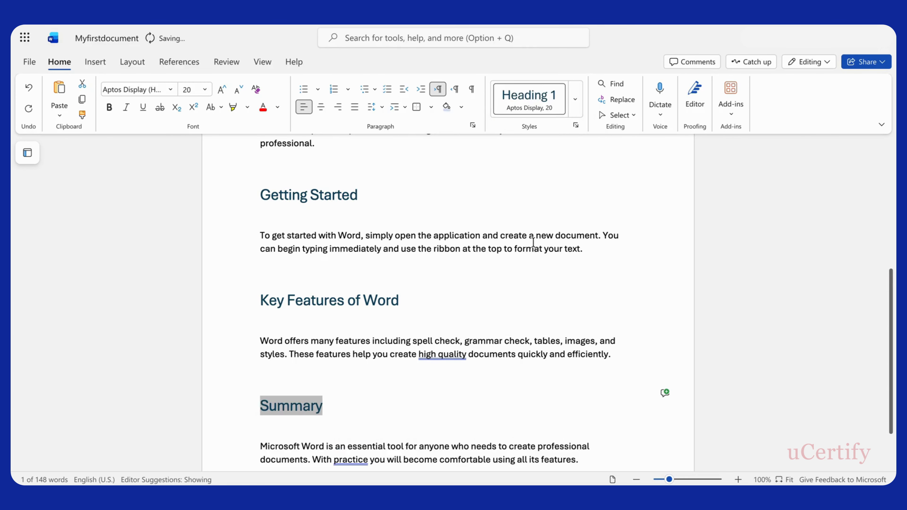
{"action": "scroll", "coordinate": [545, 257], "scroll_direction": "down", "scroll_amount": 2}
{"action": "scroll", "coordinate": [548, 255], "scroll_direction": "up", "scroll_amount": 1}
{"action": "scroll", "coordinate": [548, 256], "scroll_direction": "up", "scroll_amount": 5}
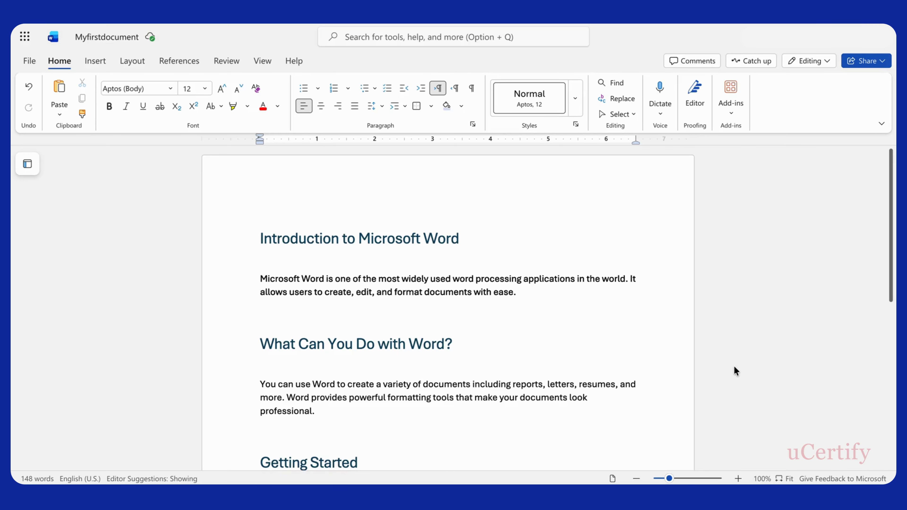
- Use the Navigation pane to jump through each heading from "What Can You Do with Word?" to "Summary", and close the pane
{"action": "left_click", "coordinate": [267, 61]}
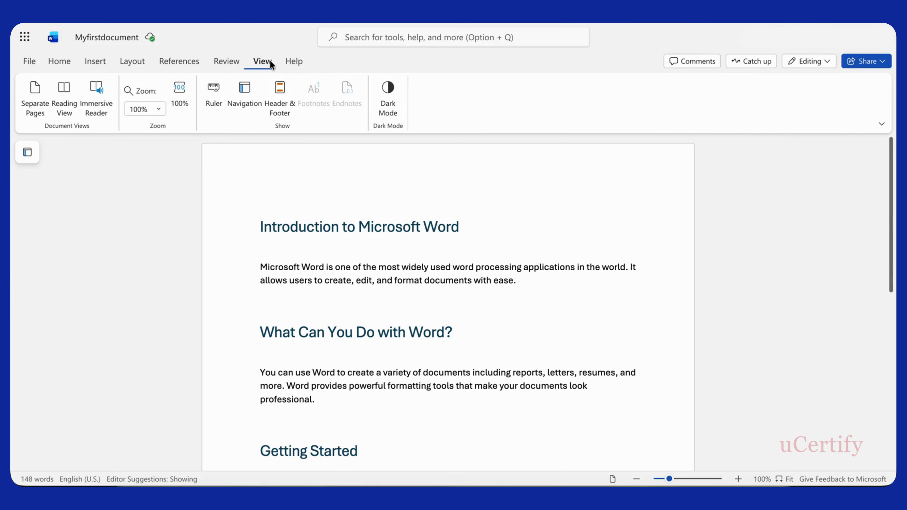
{"action": "left_click", "coordinate": [246, 112]}
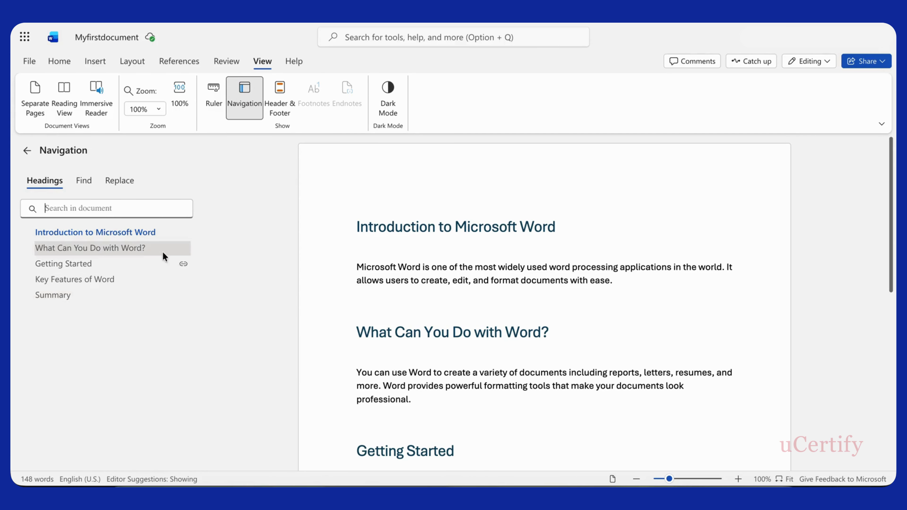
{"action": "left_click", "coordinate": [133, 249]}
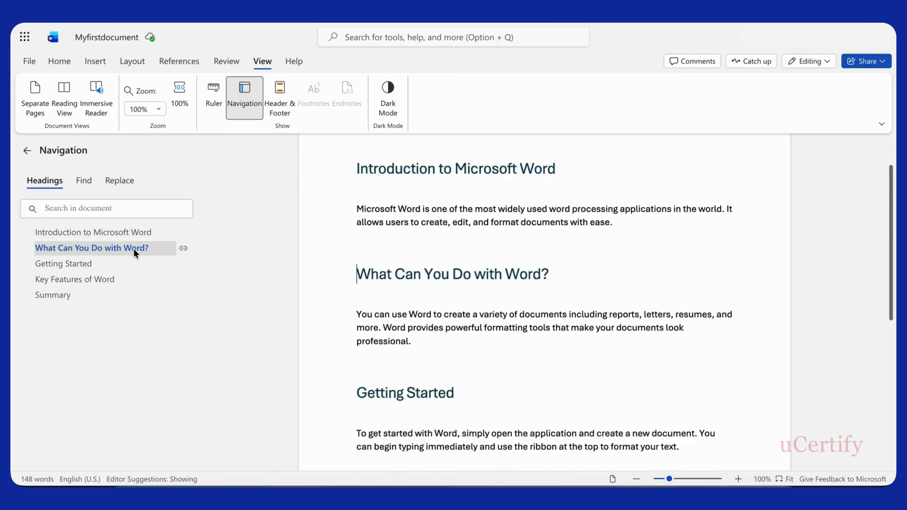
{"action": "left_click", "coordinate": [113, 264]}
{"action": "left_click", "coordinate": [113, 279]}
{"action": "left_click", "coordinate": [113, 295]}
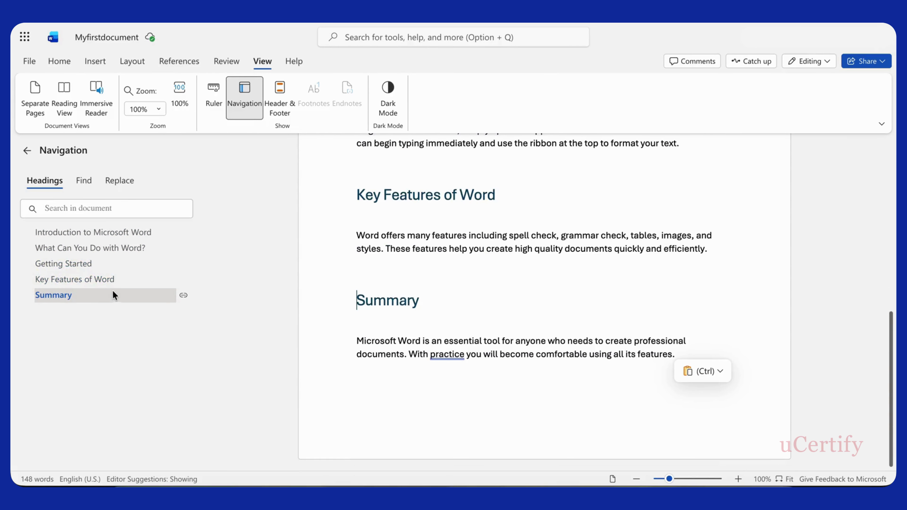
{"action": "left_click", "coordinate": [247, 108]}
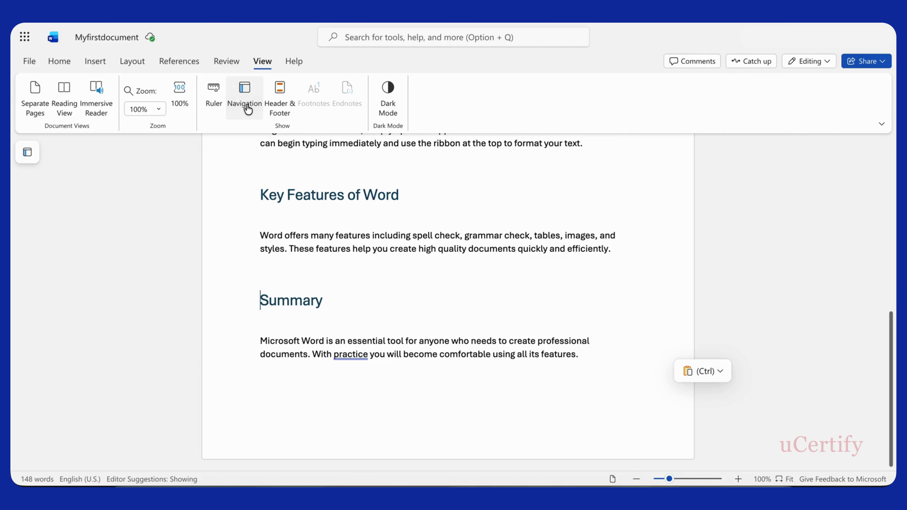
- Read through the document from its beginning in Reading View and return to editing it
{"action": "key", "text": "ctrl+Home"}
{"action": "left_click", "coordinate": [64, 96]}
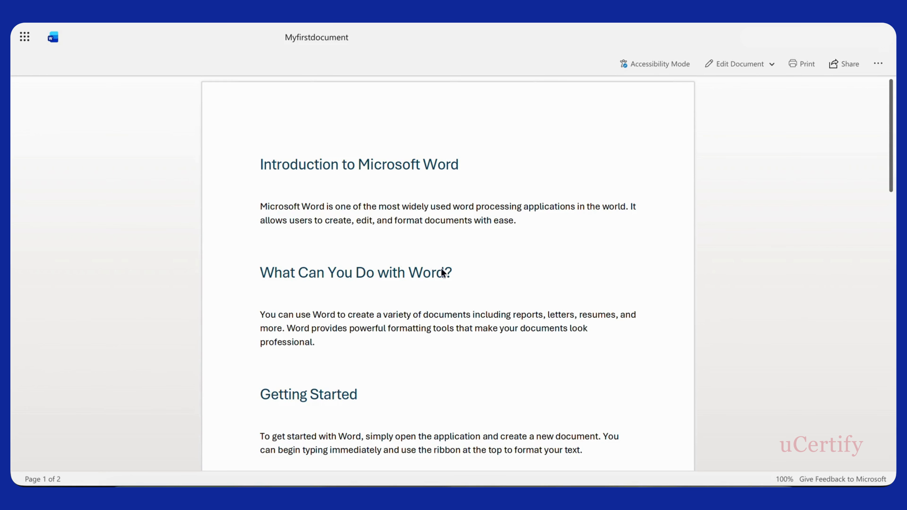
{"action": "scroll", "coordinate": [549, 296], "scroll_direction": "down", "scroll_amount": 10}
{"action": "key", "text": "ctrl+Home"}
{"action": "left_click", "coordinate": [730, 68]}
{"action": "left_click", "coordinate": [733, 101]}
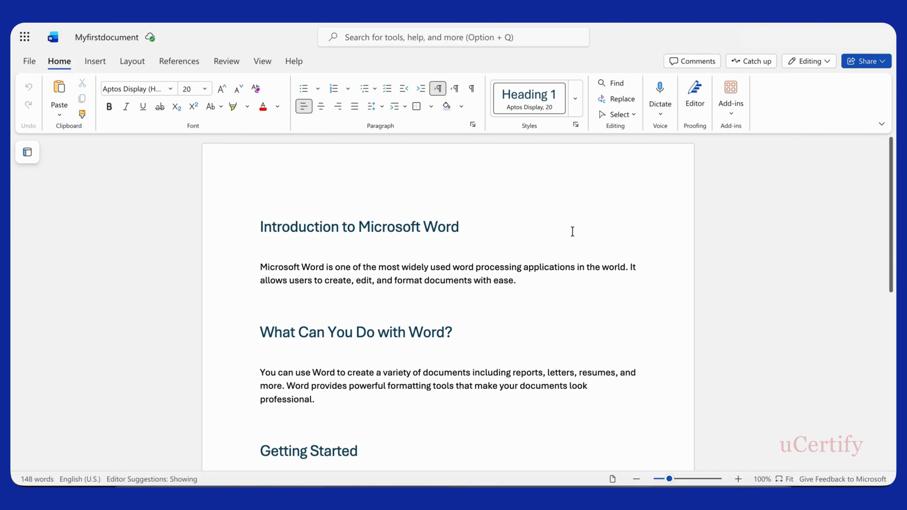
- Zoom the document to 75% to look through its pages and set the zoom back to 100%
{"action": "left_click", "coordinate": [262, 63]}
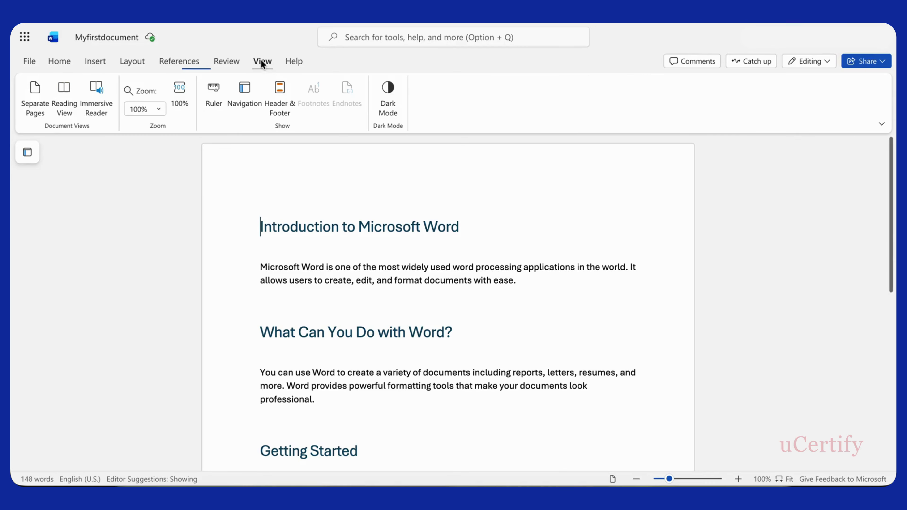
{"action": "left_click", "coordinate": [158, 109]}
{"action": "left_click", "coordinate": [149, 145]}
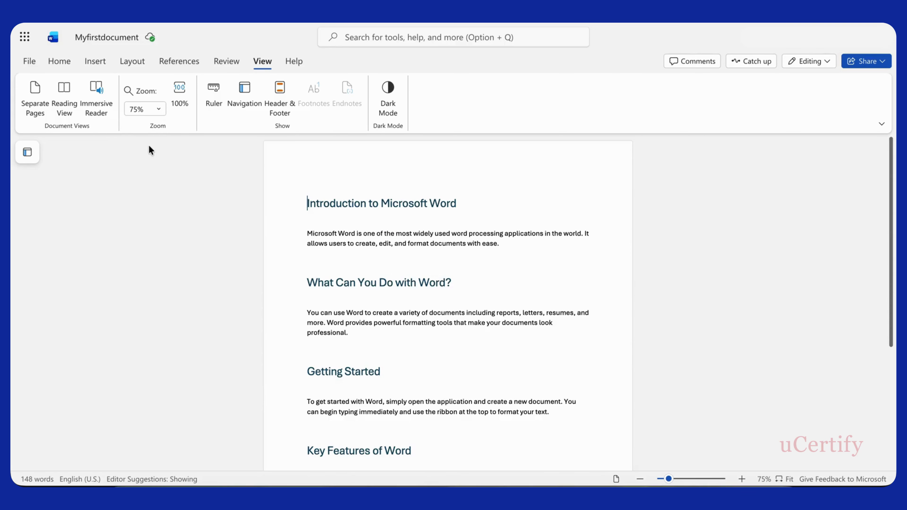
{"action": "scroll", "coordinate": [190, 211], "scroll_direction": "down", "scroll_amount": 5}
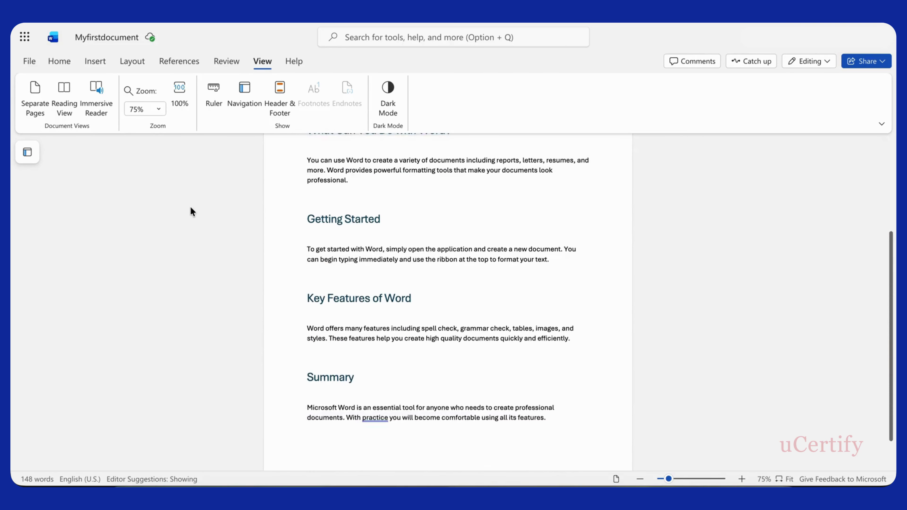
{"action": "scroll", "coordinate": [190, 210], "scroll_direction": "up", "scroll_amount": 6}
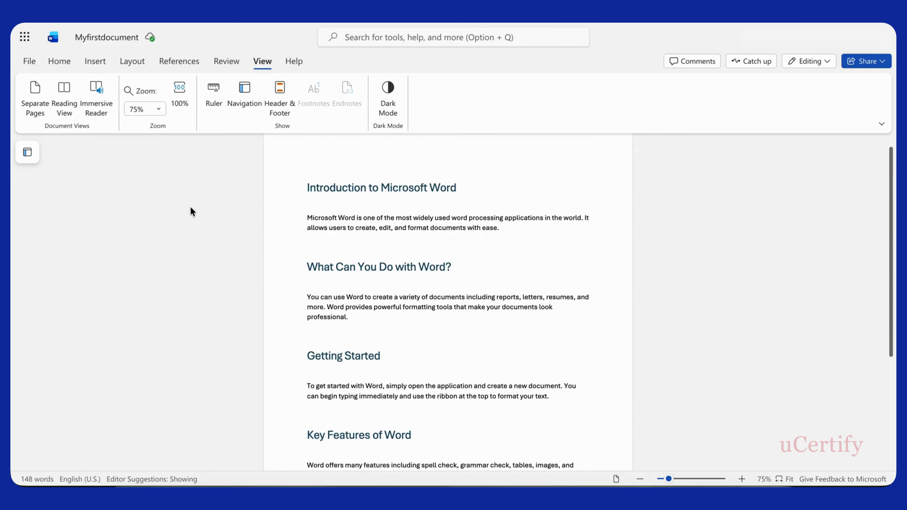
{"action": "left_click", "coordinate": [158, 109]}
{"action": "left_click", "coordinate": [150, 174]}
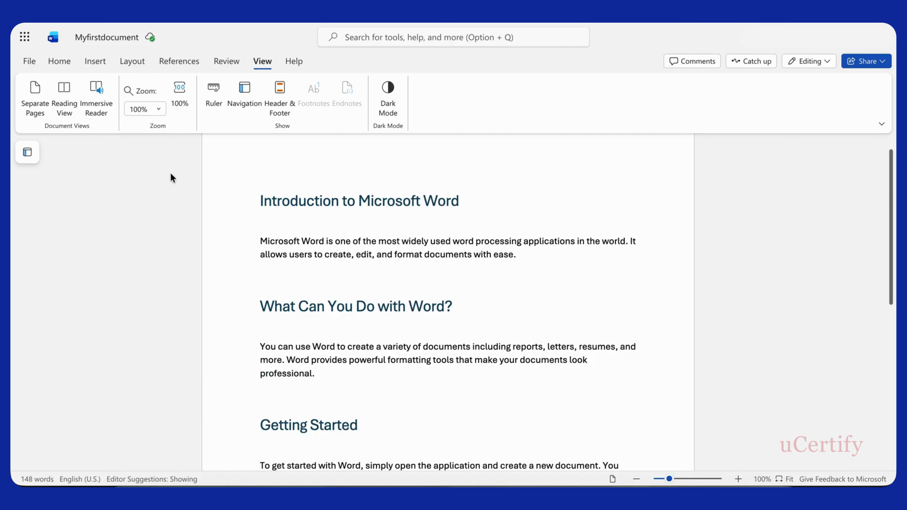
- Show the ruler and place the cursor at the end of the "Introduction to Microsoft Word" heading
{"action": "left_click", "coordinate": [214, 107]}
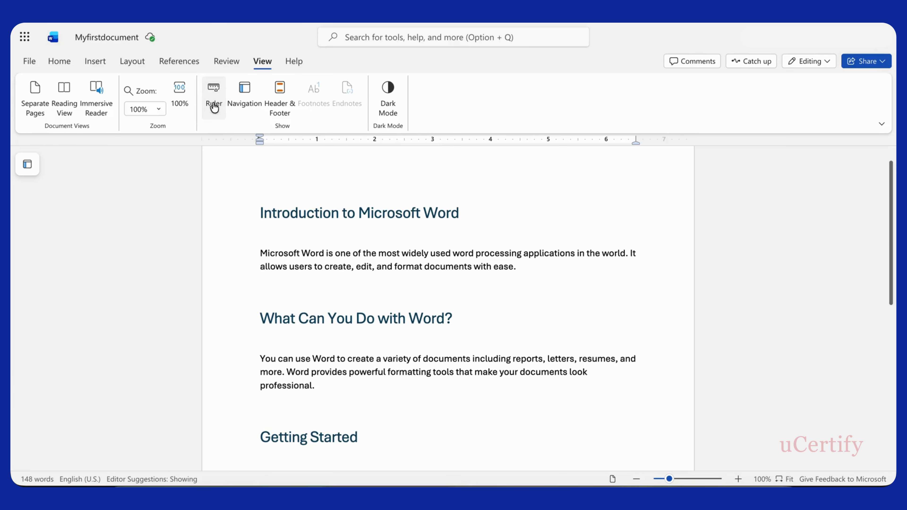
{"action": "scroll", "coordinate": [393, 172], "scroll_direction": "up", "scroll_amount": 1}
{"action": "left_click", "coordinate": [563, 238]}
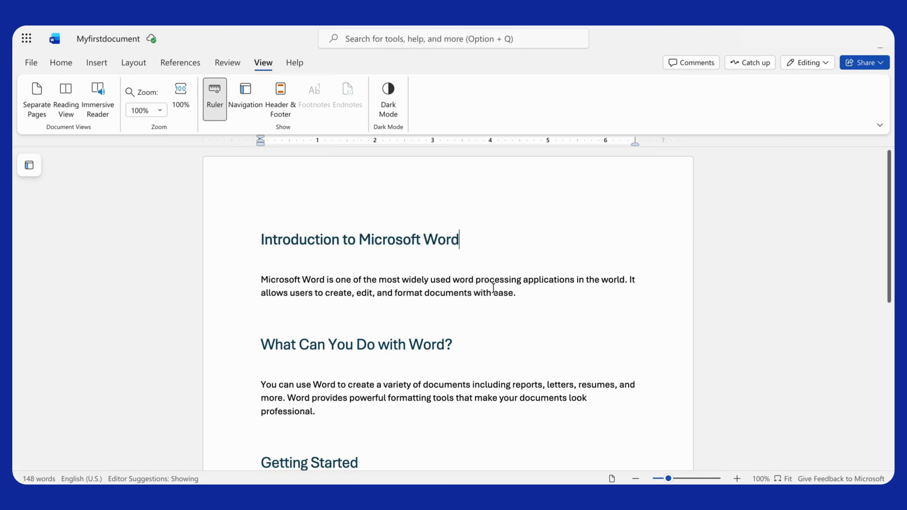
- Indent the introductory paragraph's first line by about 0.6 inch and its left edge by about 0.25 inch, and hide the ruler
{"action": "left_click_drag", "start_coordinate": [517, 293], "coordinate": [260, 280]}
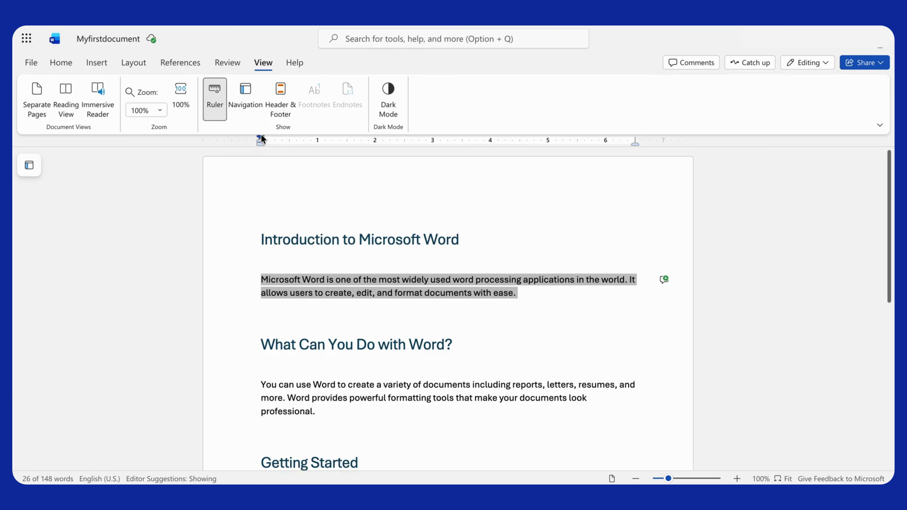
{"action": "left_click_drag", "start_coordinate": [261, 135], "coordinate": [294, 138]}
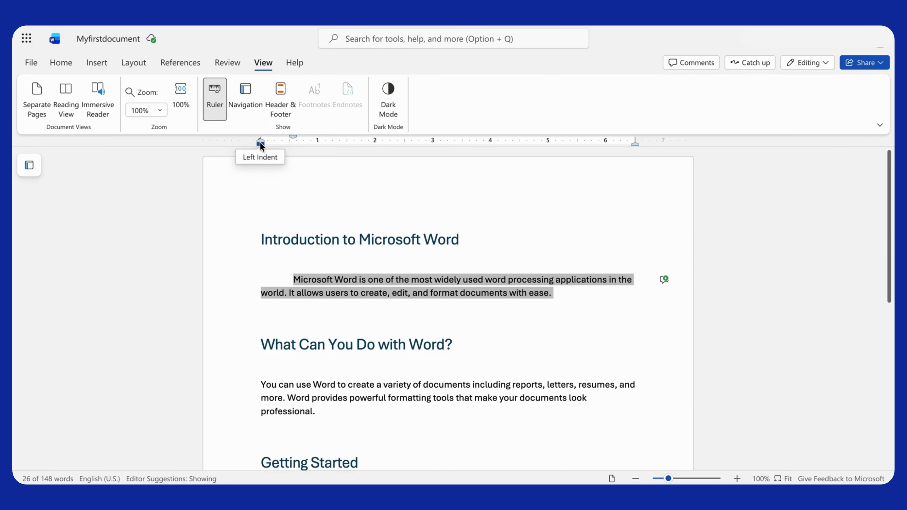
{"action": "left_click_drag", "start_coordinate": [260, 142], "coordinate": [276, 145]}
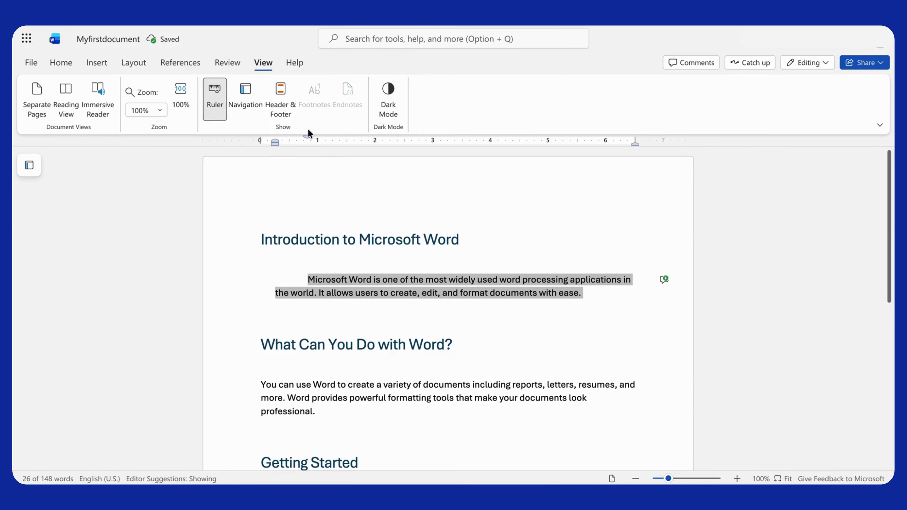
{"action": "left_click", "coordinate": [214, 103]}
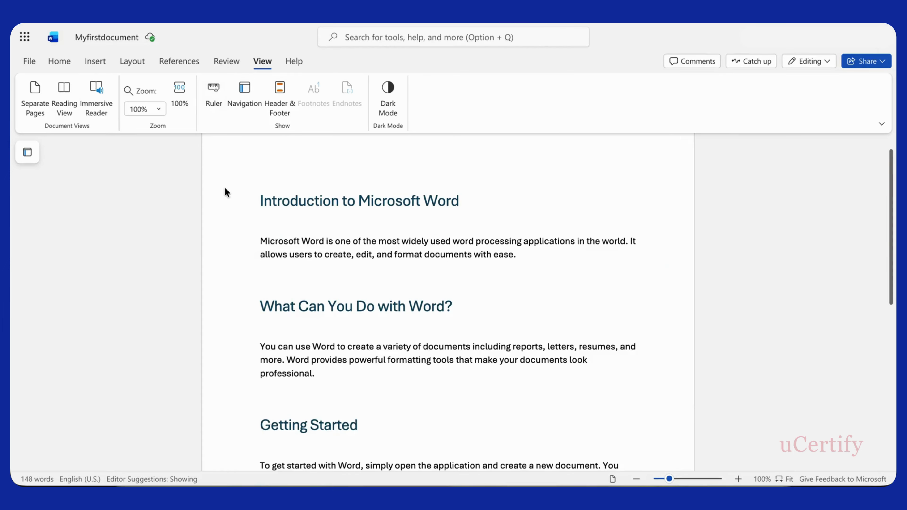
{"action": "left_click", "coordinate": [224, 188]}
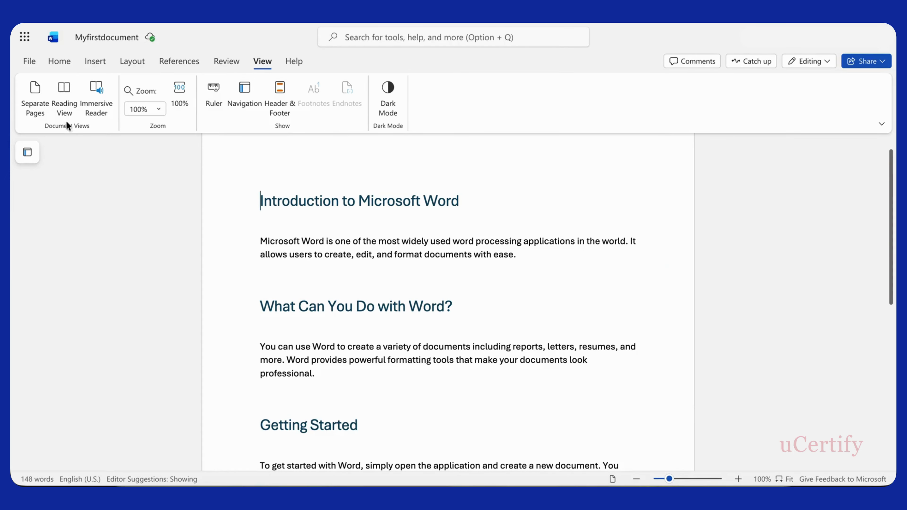
- Create a new blank document
{"action": "left_click", "coordinate": [30, 62]}
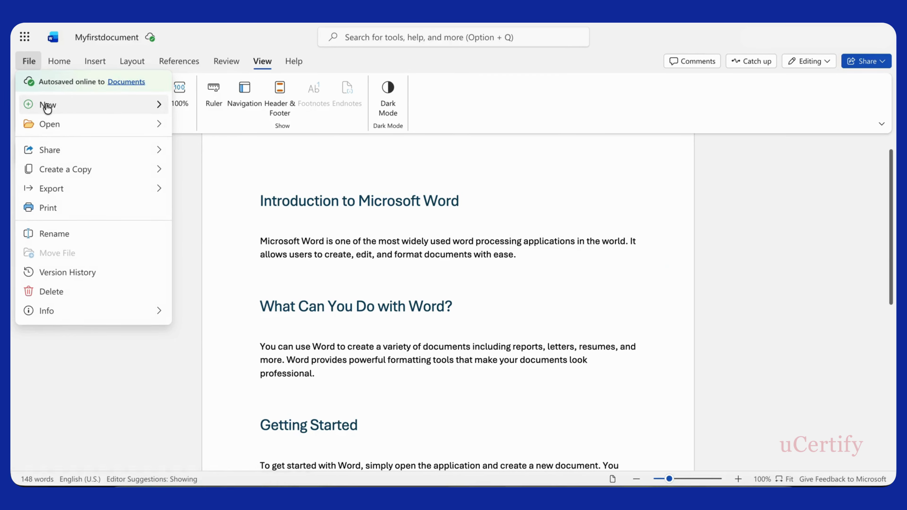
{"action": "mouse_move", "coordinate": [46, 107]}
{"action": "left_click", "coordinate": [223, 113]}
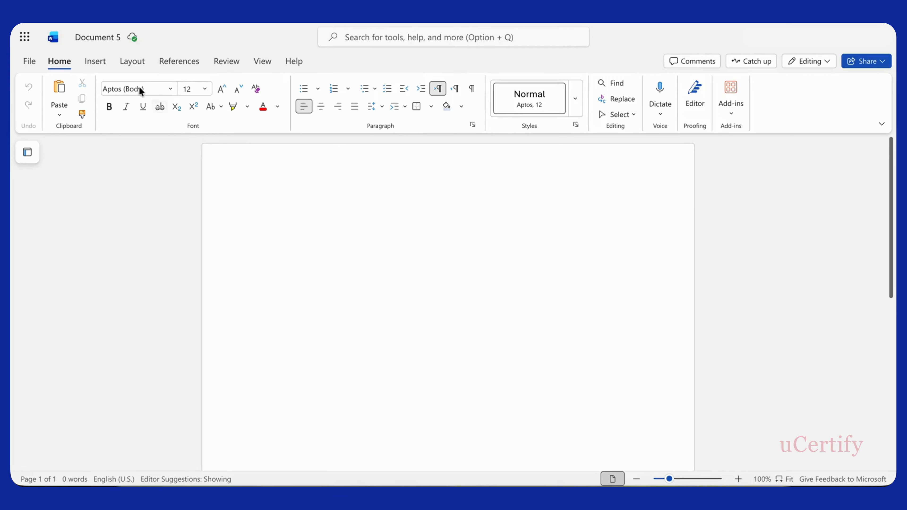
- Rename the new document as Sampledoc1
{"action": "left_click", "coordinate": [105, 38]}
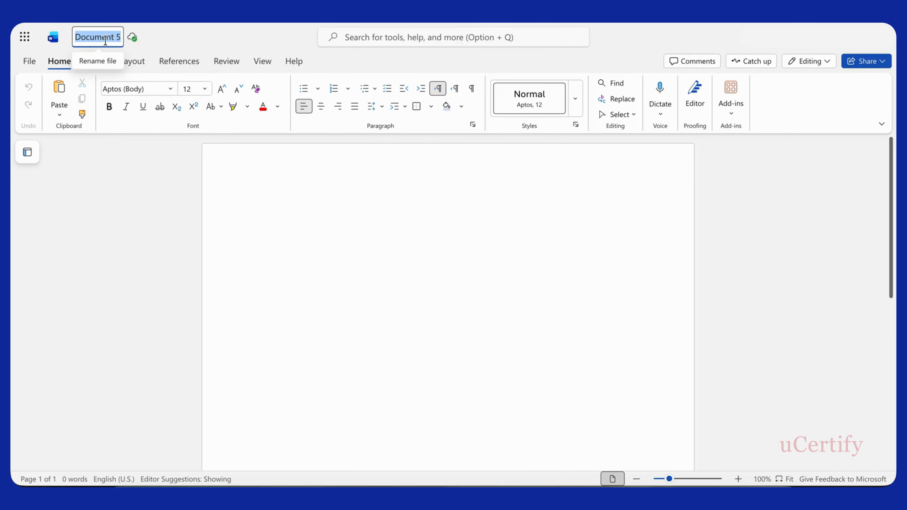
{"action": "type", "text": "Sampledo"}
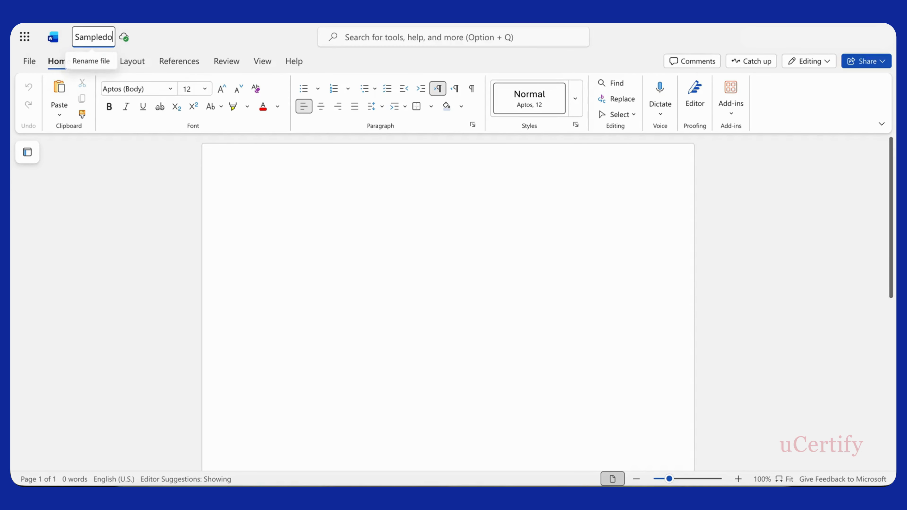
{"action": "type", "text": "c"}
{"action": "key", "text": "Return"}
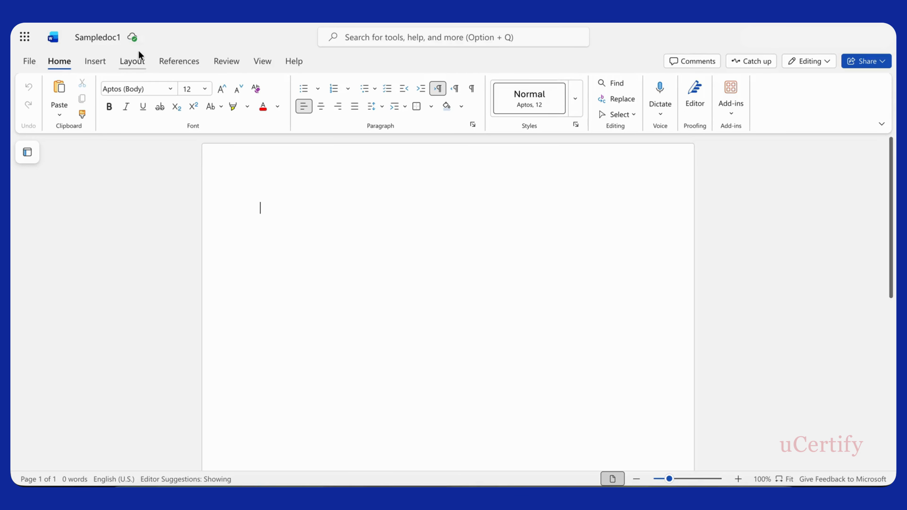
- Open the export options for the Sampledoc1 document
{"action": "left_click", "coordinate": [30, 62]}
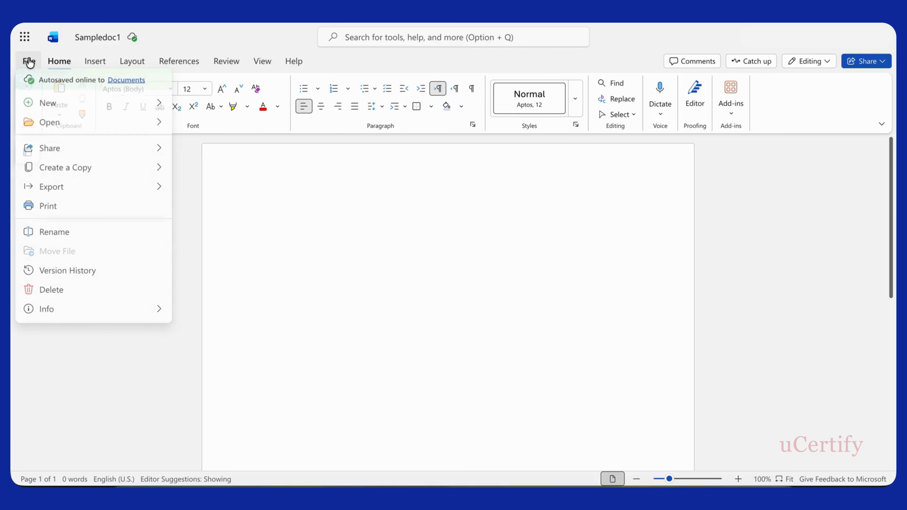
{"action": "left_click", "coordinate": [85, 190]}
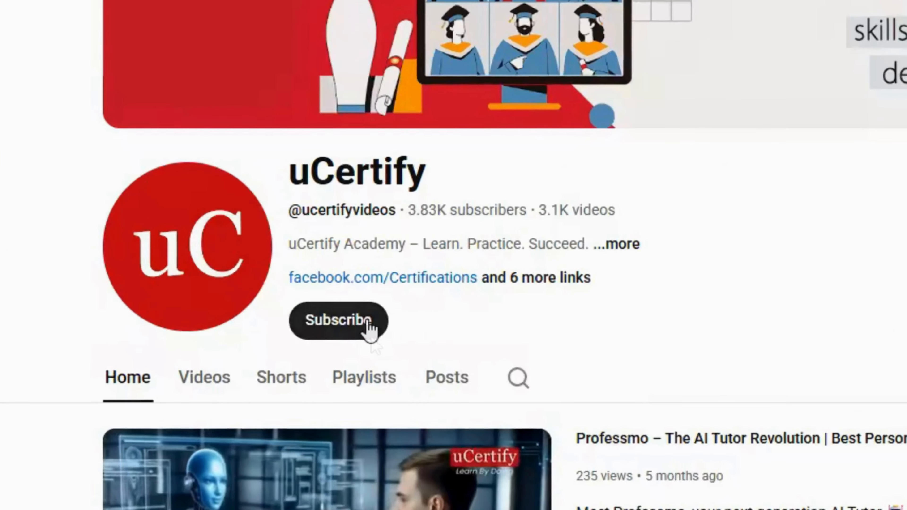
{"action": "left_click", "coordinate": [330, 262]}
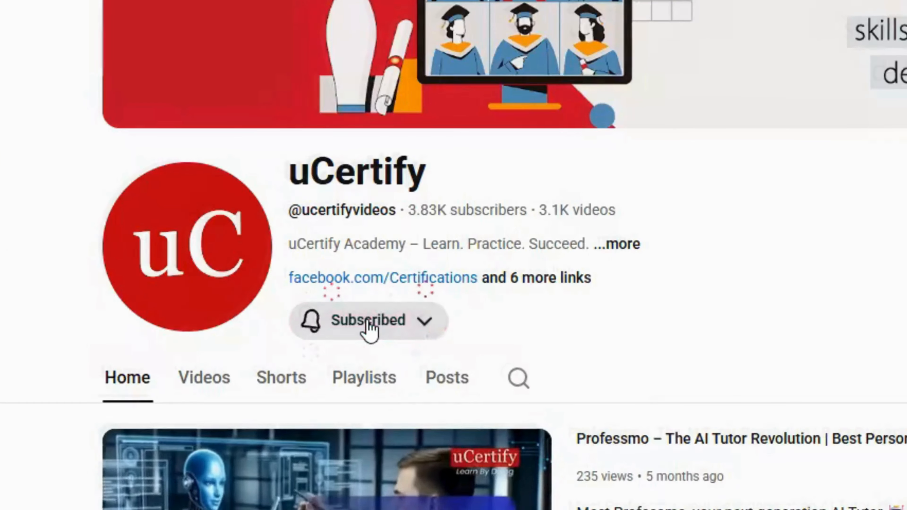